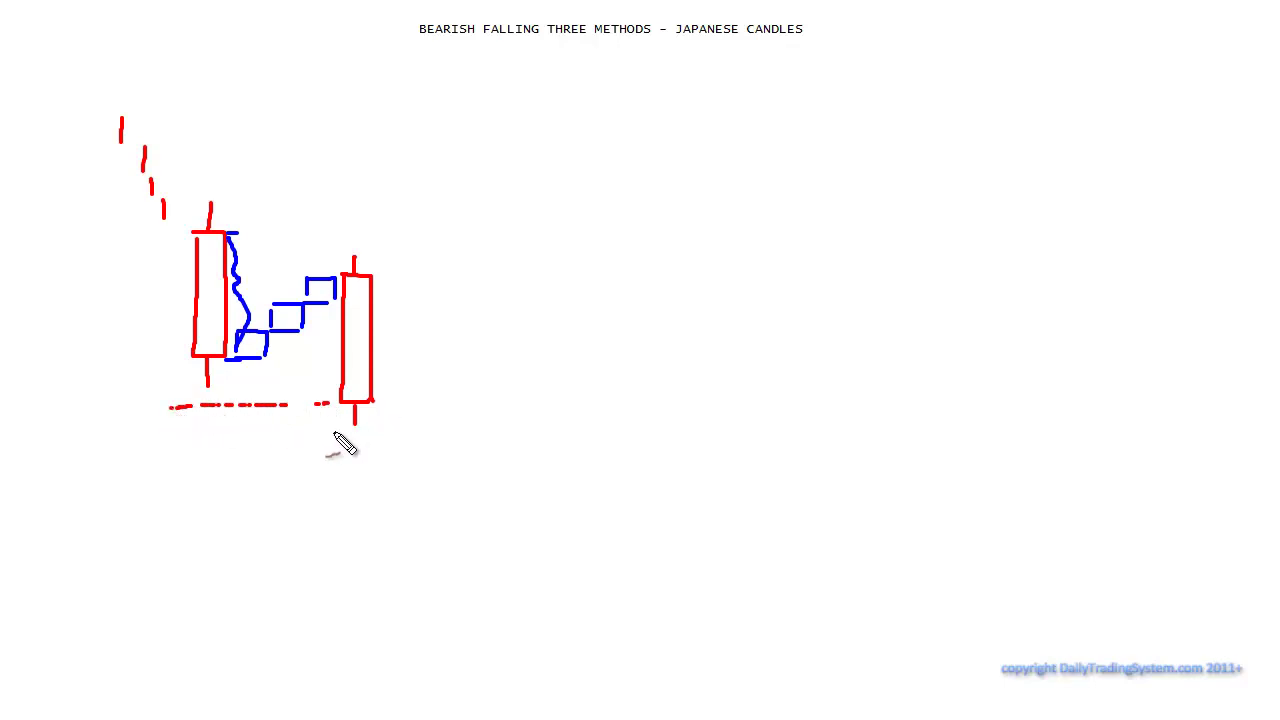
Mark the close and the lower wick's end of the last long red candle with short red strokes.
mouse_move(358, 427)
mouse_down()
mouse_move(303, 427)
mouse_move(352, 432)
mouse_move(336, 407)
mouse_up()
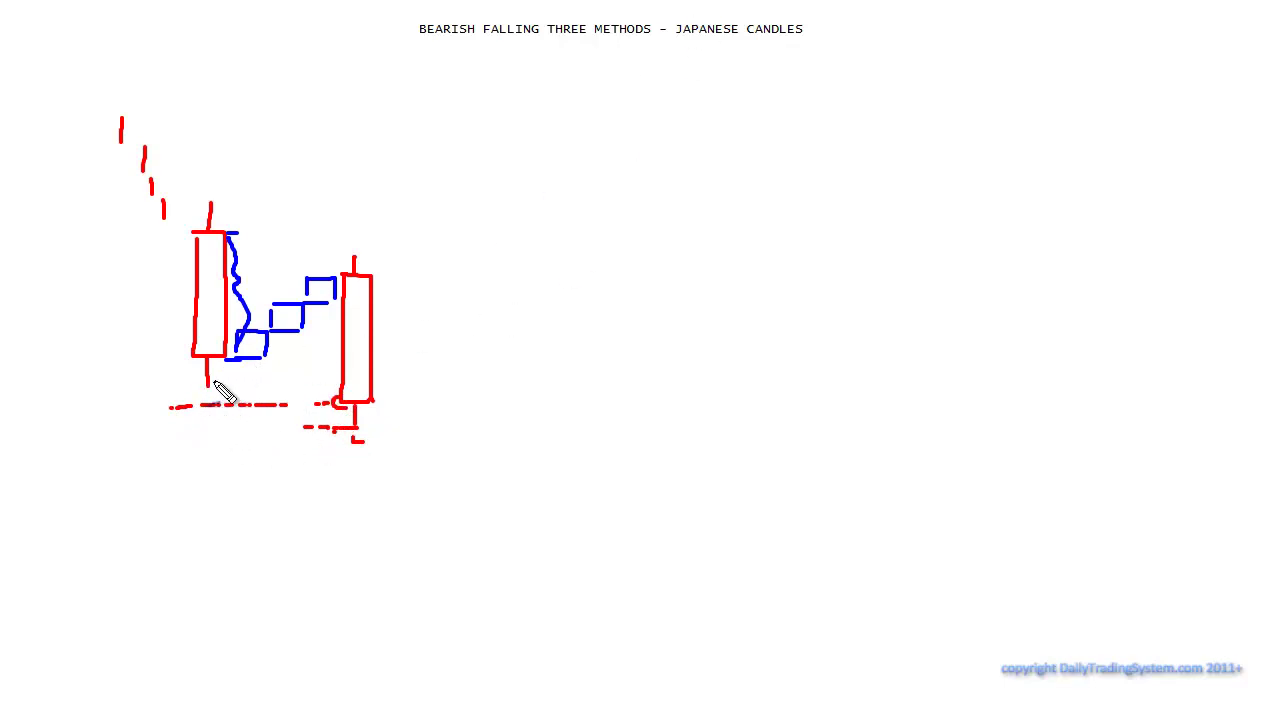
mouse_move(200, 389)
mouse_down()
mouse_move(212, 388)
mouse_move(206, 398)
mouse_move(265, 356)
mouse_move(288, 292)
mouse_move(318, 309)
mouse_move(321, 262)
mouse_up()
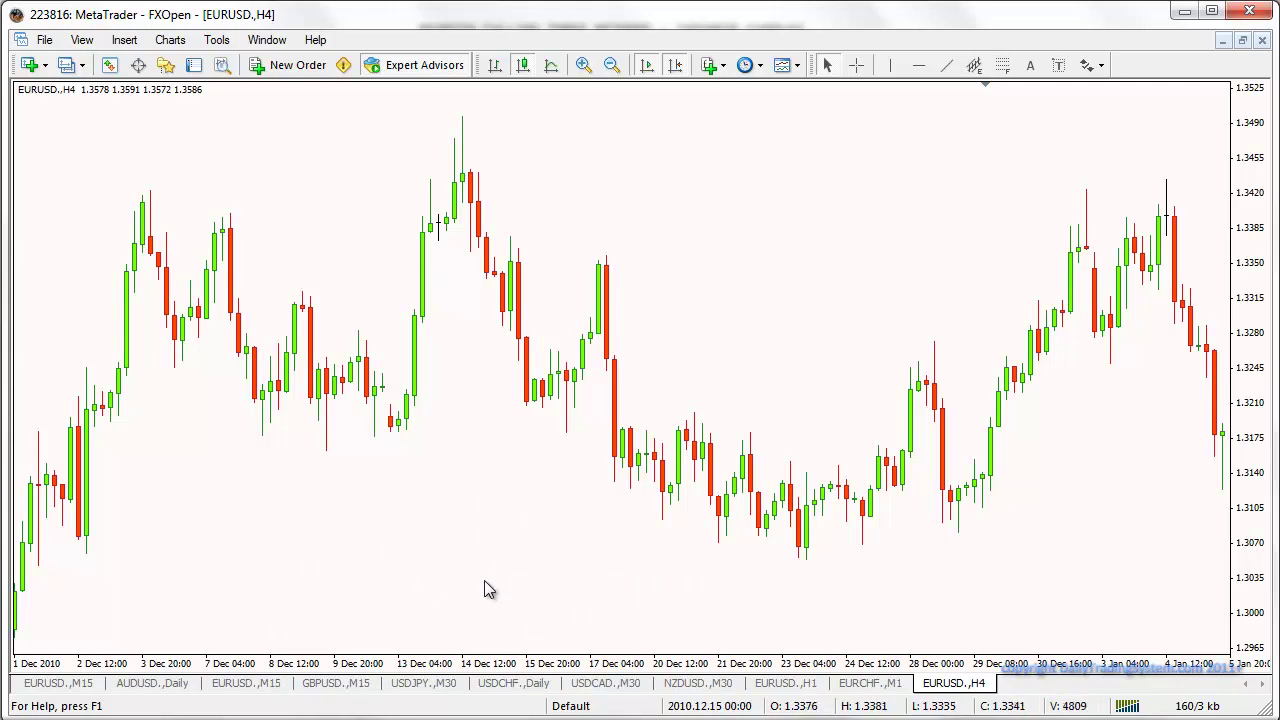
Bring the October–November 2010 section of the EURUSD H4 chart into view and mark 26 and 29 October with two long red strokes.
scroll(337, 549, up, 10)
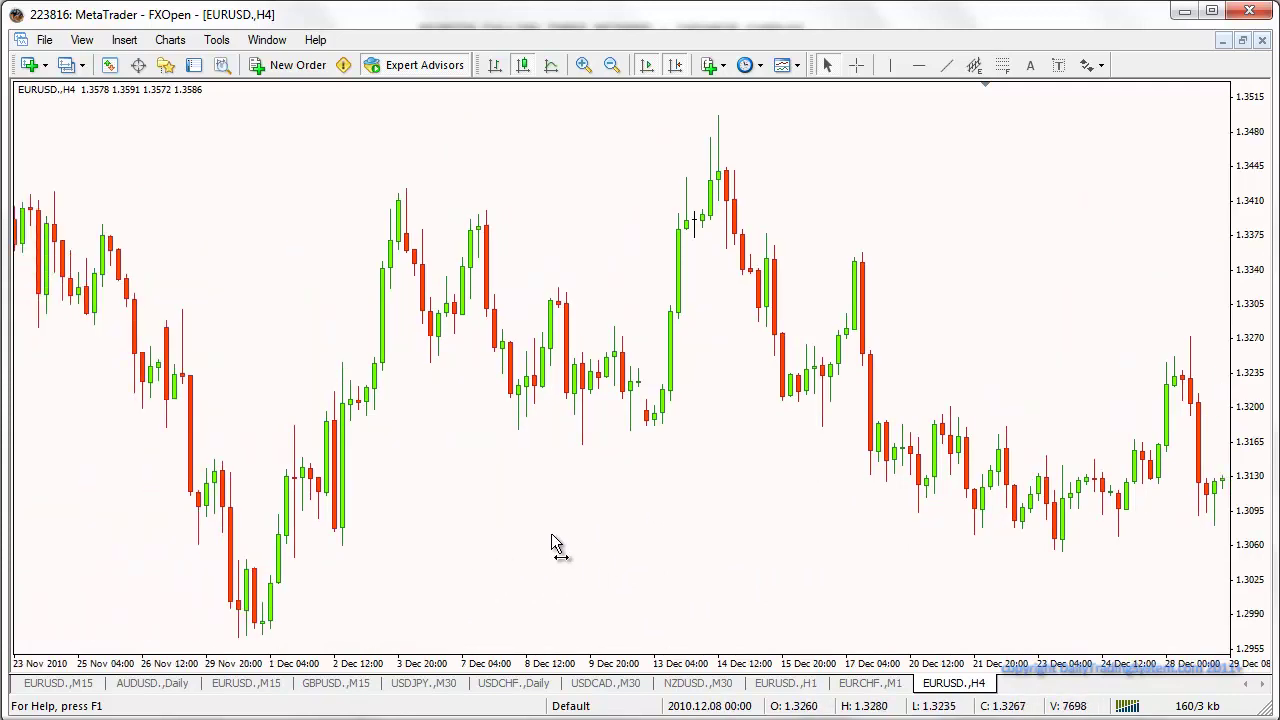
scroll(385, 512, up, 5)
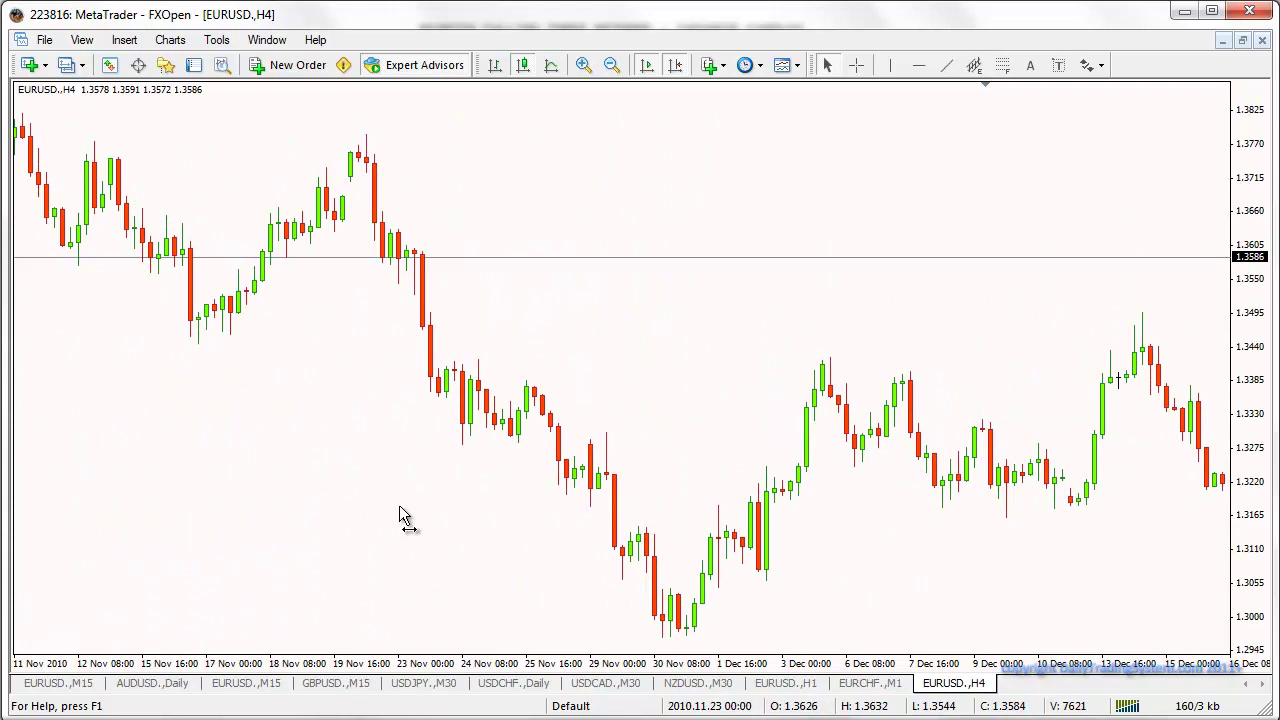
drag(399, 505, 528, 503)
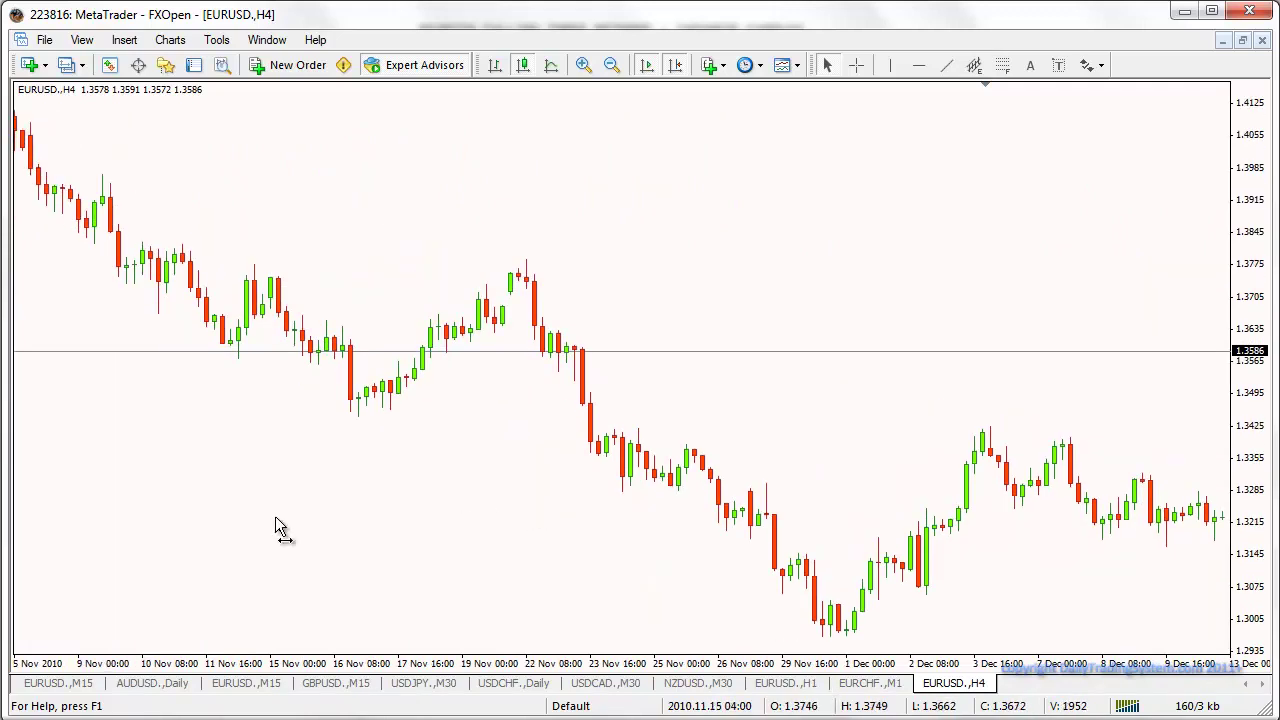
drag(275, 516, 575, 487)
scroll(482, 425, up, 4)
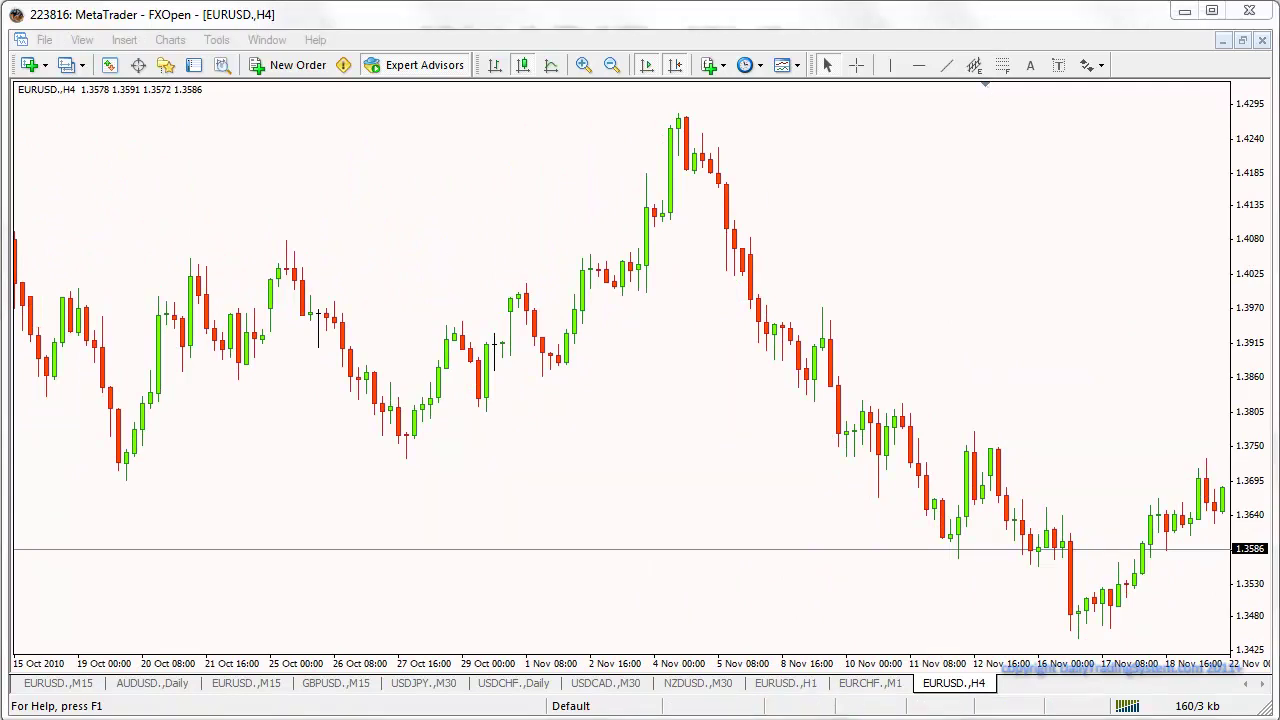
drag(357, 150, 343, 325)
drag(467, 263, 449, 450)
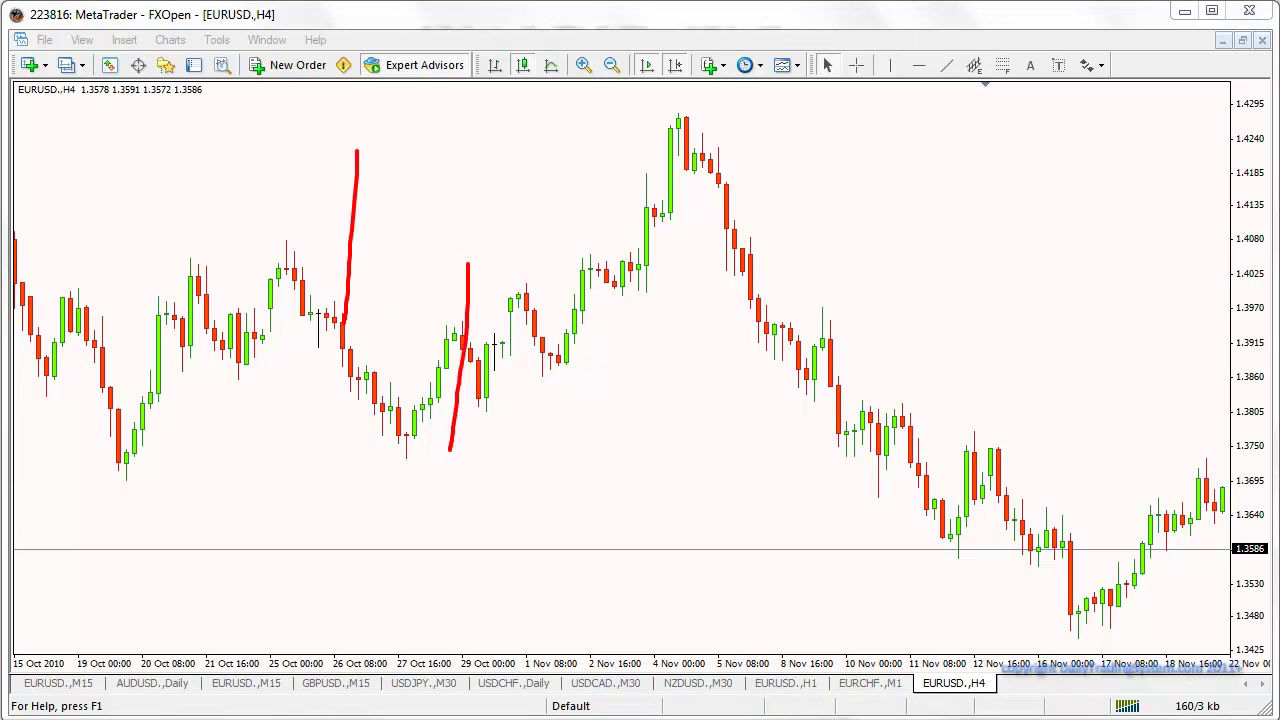
Sketch rising blue ticks with a blue trend line between the two red strokes, and clear the annotations from the chart.
mouse_move(369, 290)
mouse_down()
mouse_move(370, 311)
mouse_move(404, 277)
mouse_up()
drag(418, 249, 432, 248)
drag(372, 312, 455, 260)
drag(350, 322, 383, 320)
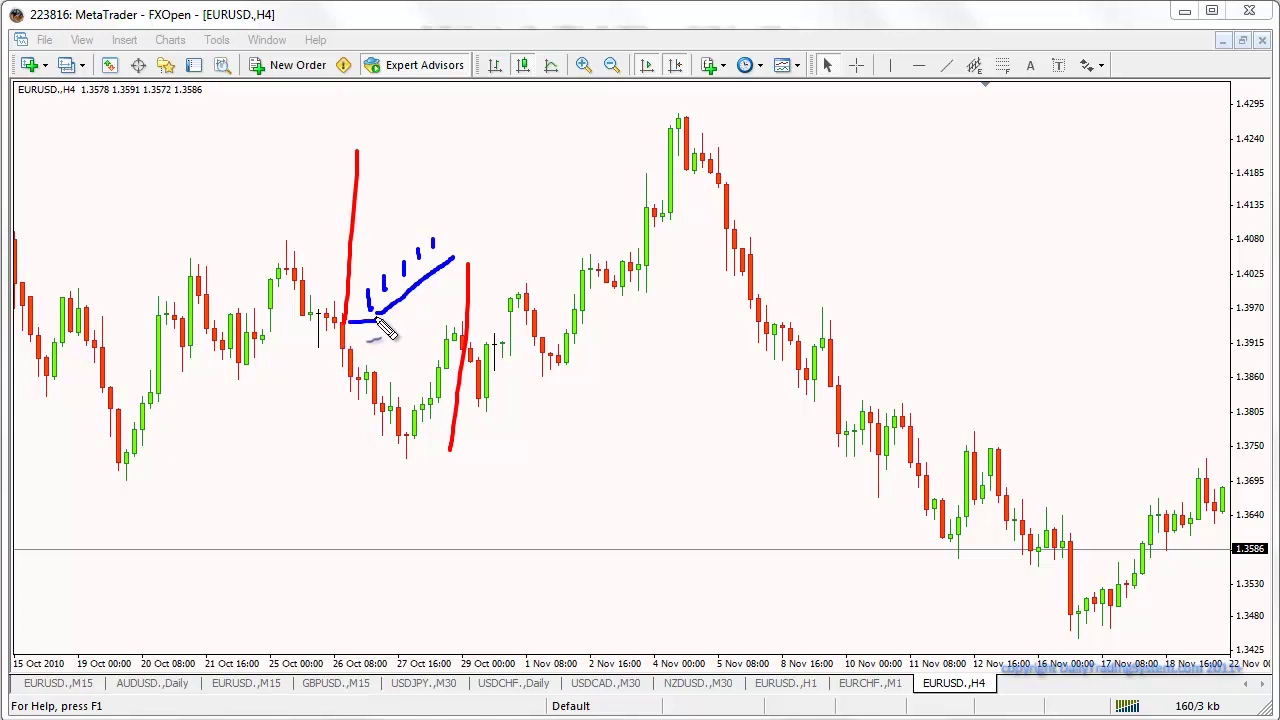
drag(355, 146, 381, 148)
key(Escape)
Examine the older EURUSD H4 history from October back through August 2010 for falling three methods patterns.
drag(260, 305, 620, 305)
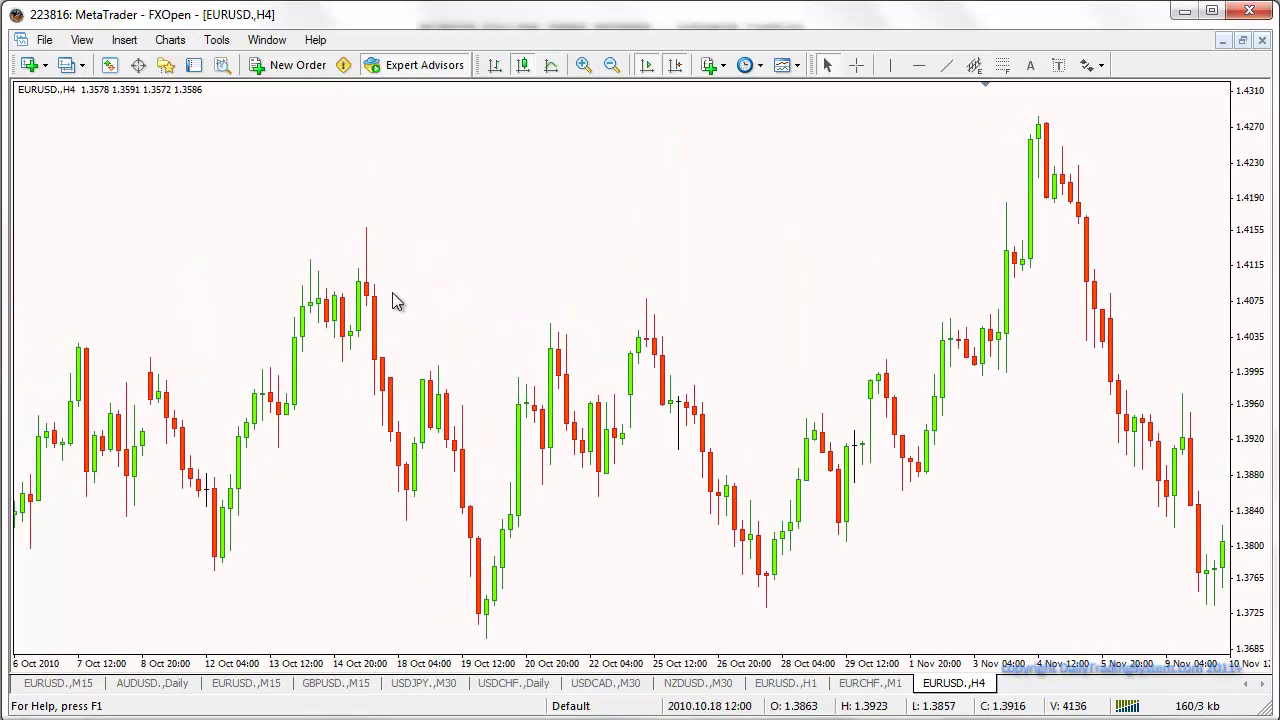
drag(391, 297, 903, 271)
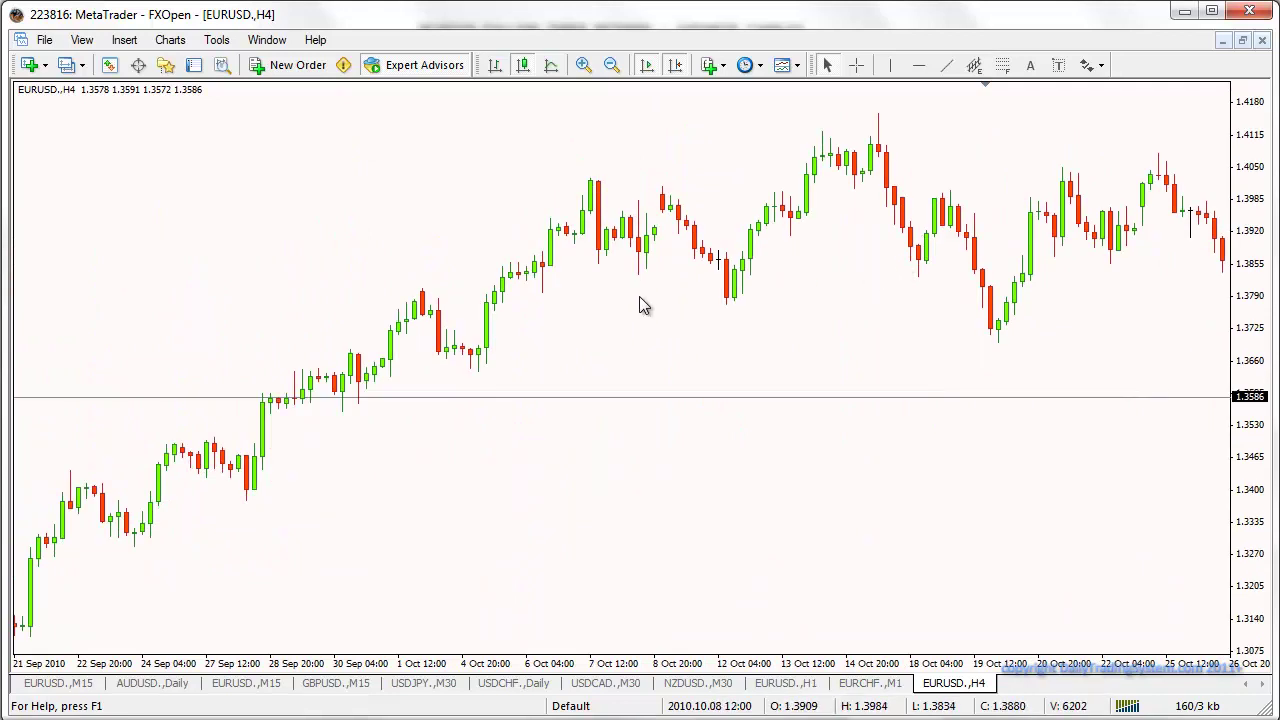
drag(639, 296, 1049, 266)
mouse_move(460, 291)
mouse_down()
mouse_move(449, 289)
mouse_move(753, 238)
mouse_up()
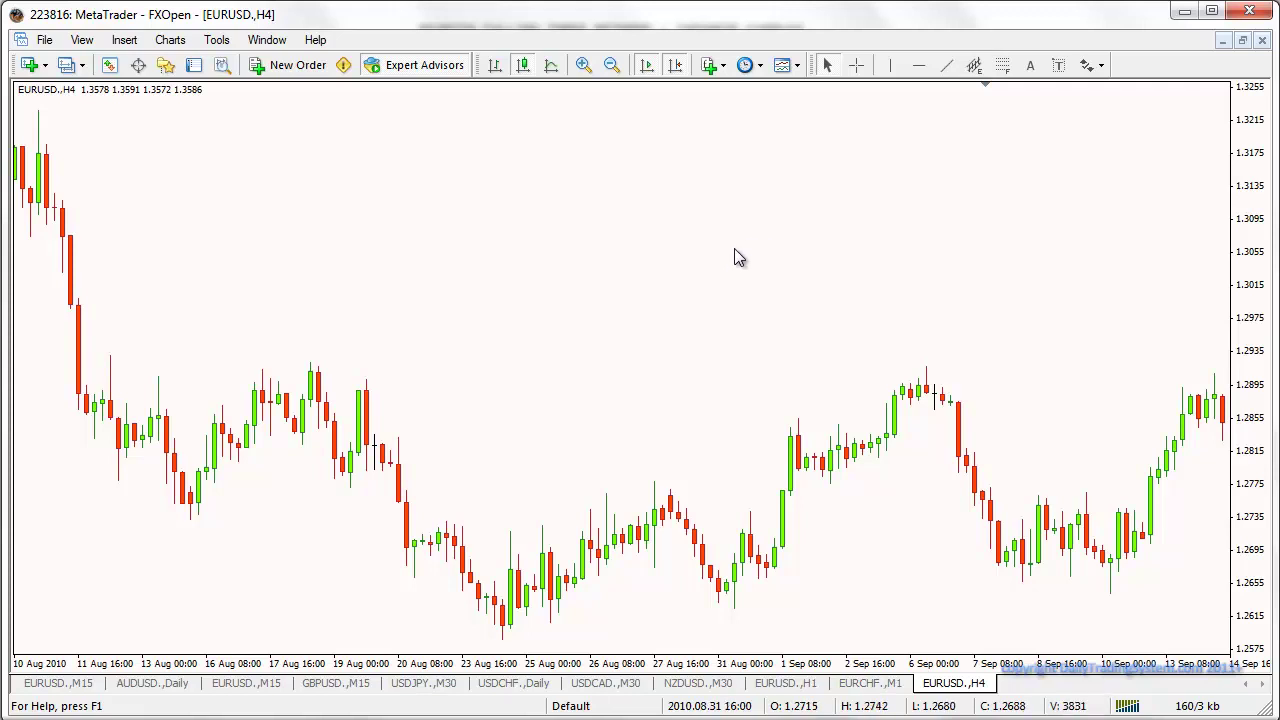
drag(734, 257, 957, 263)
drag(390, 285, 1051, 262)
mouse_move(546, 276)
mouse_down()
mouse_move(1078, 244)
mouse_move(1038, 252)
mouse_up()
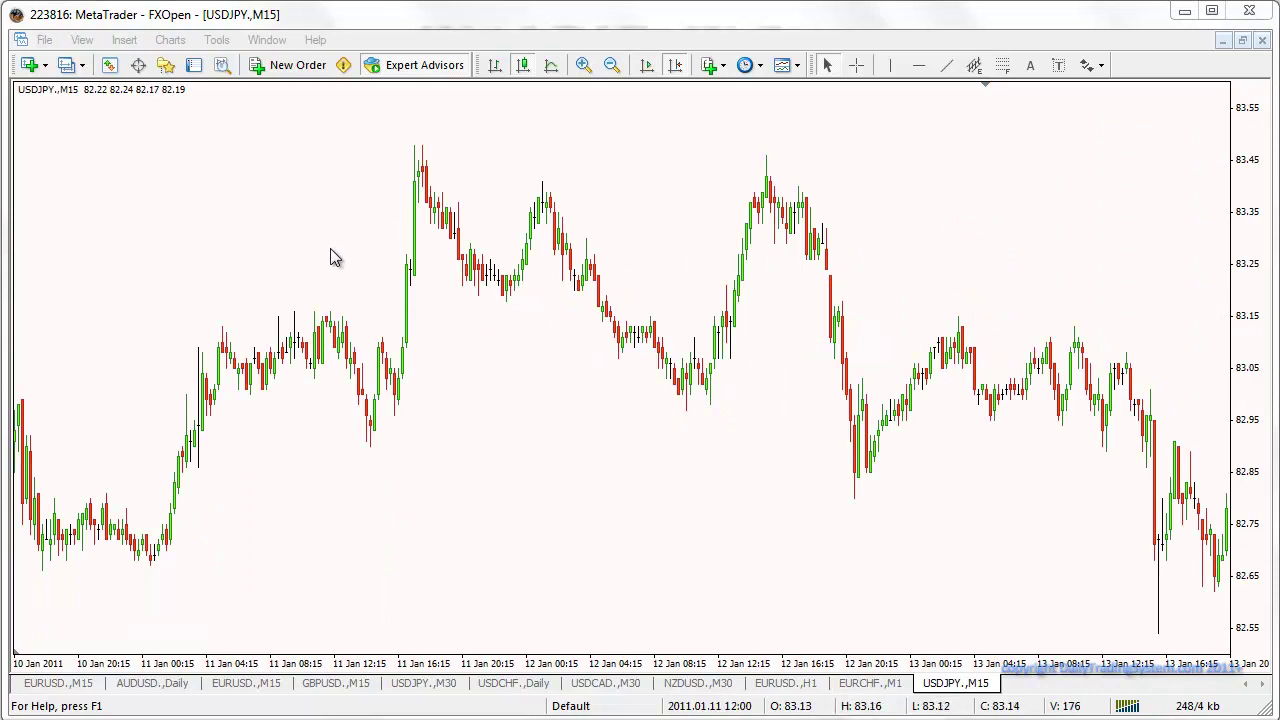
Examine the USDJPY M15 chart back to 4 January 2011 for falling three methods patterns.
drag(200, 289, 637, 286)
drag(386, 297, 853, 286)
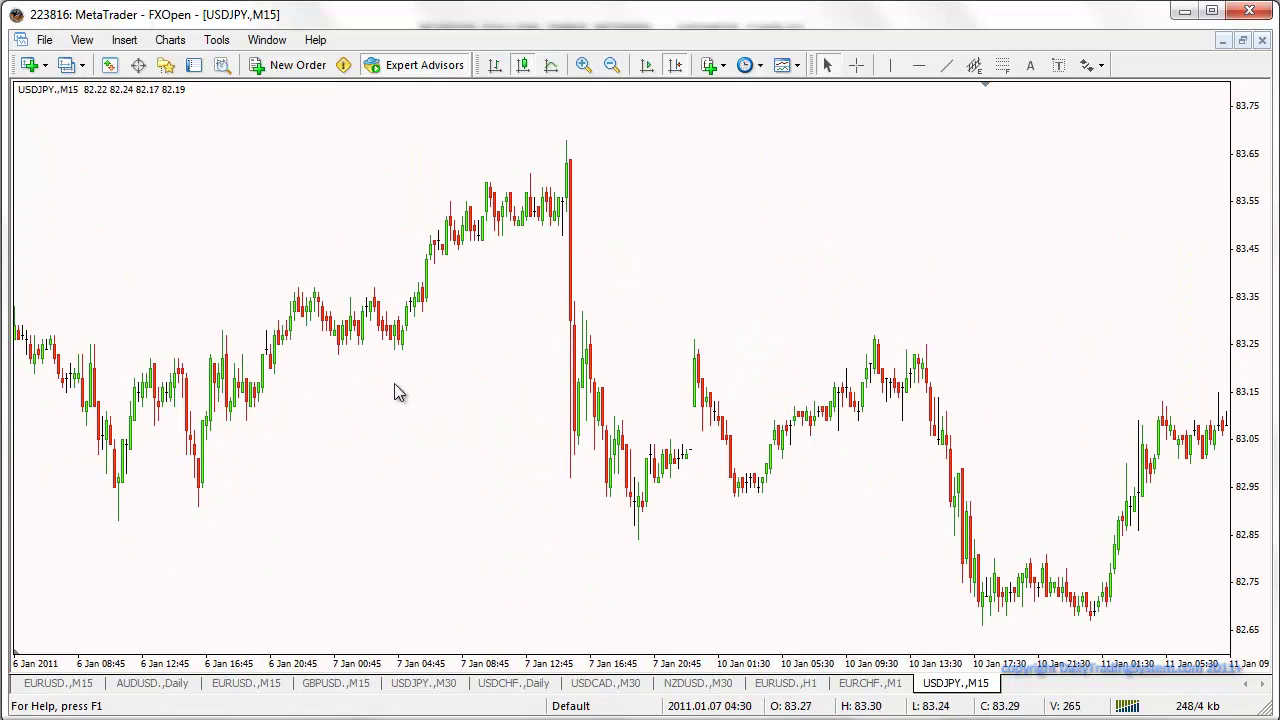
drag(295, 392, 603, 388)
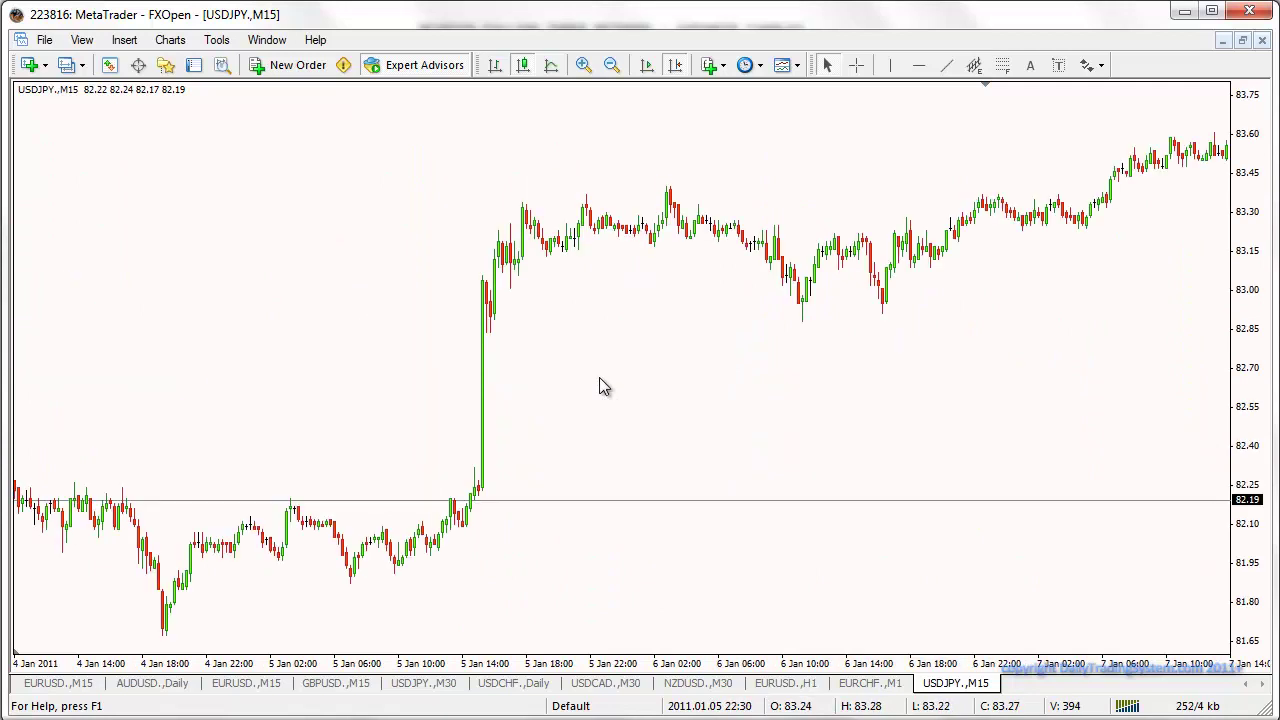
Examine the USDJPY M15 chart forward from 7 January to 4 February 2011 for falling three methods patterns.
scroll(920, 371, down, 15)
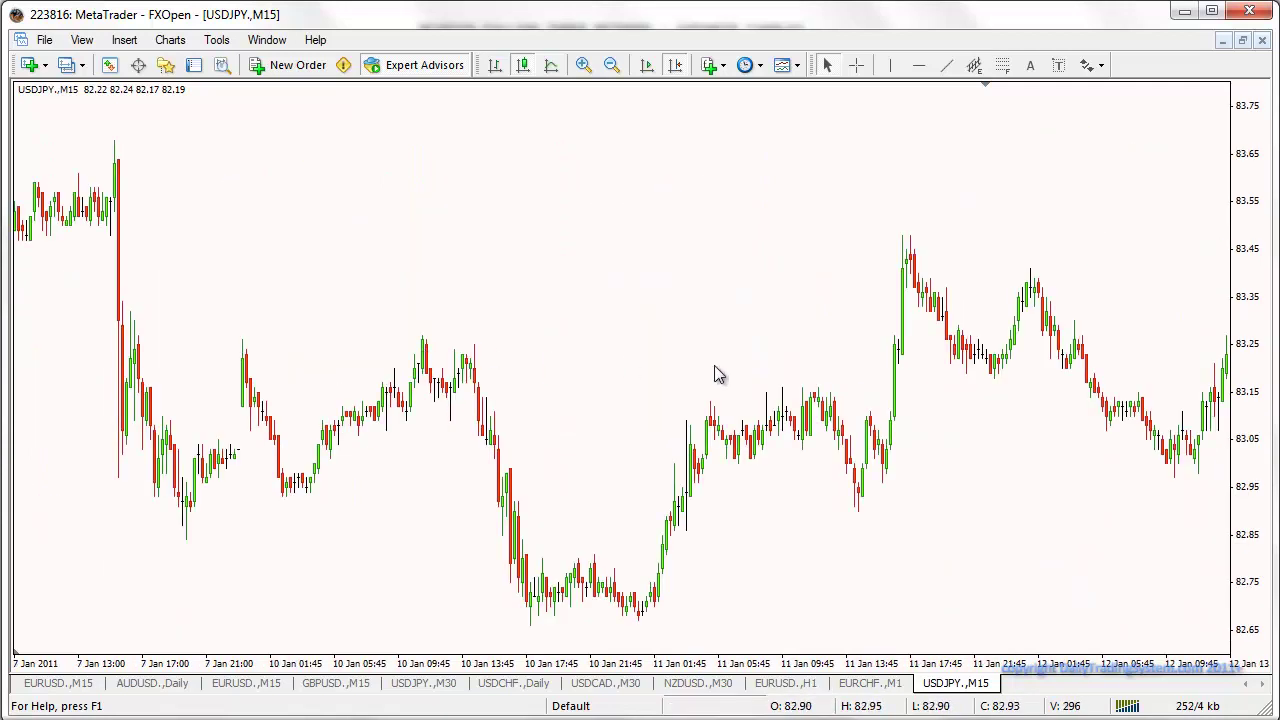
drag(715, 374, 160, 395)
drag(814, 406, 149, 434)
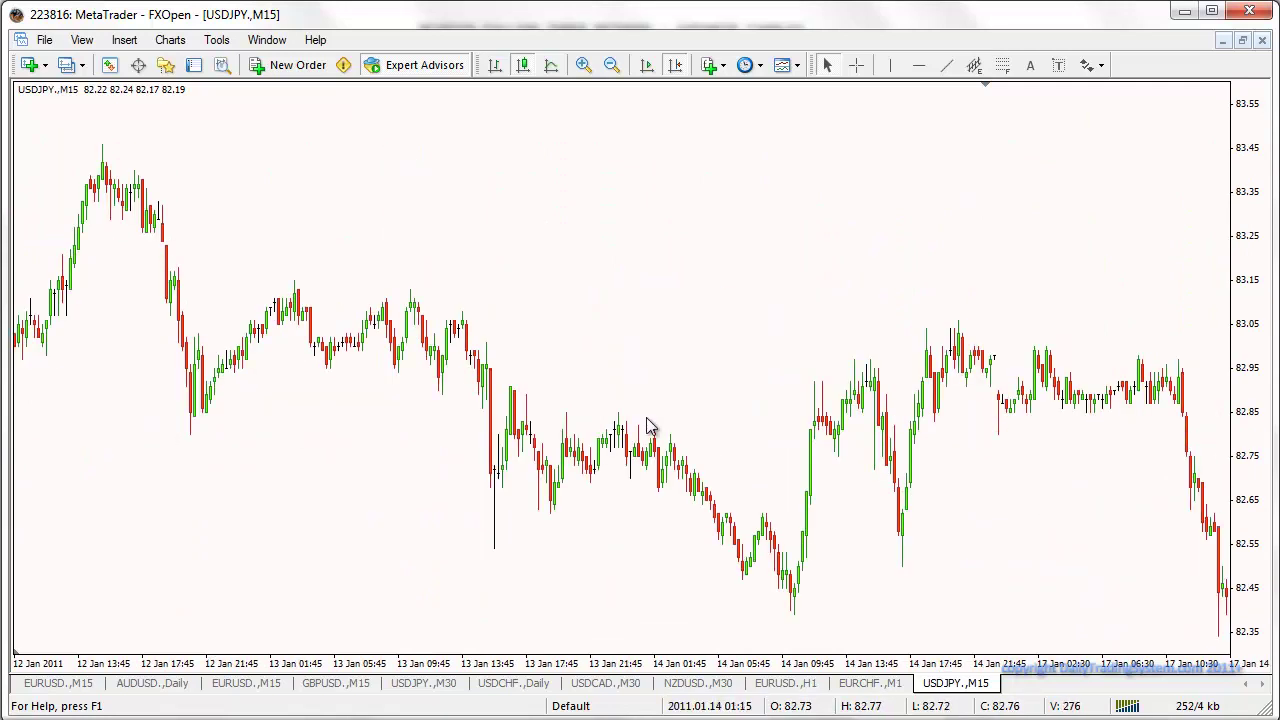
drag(646, 418, 131, 412)
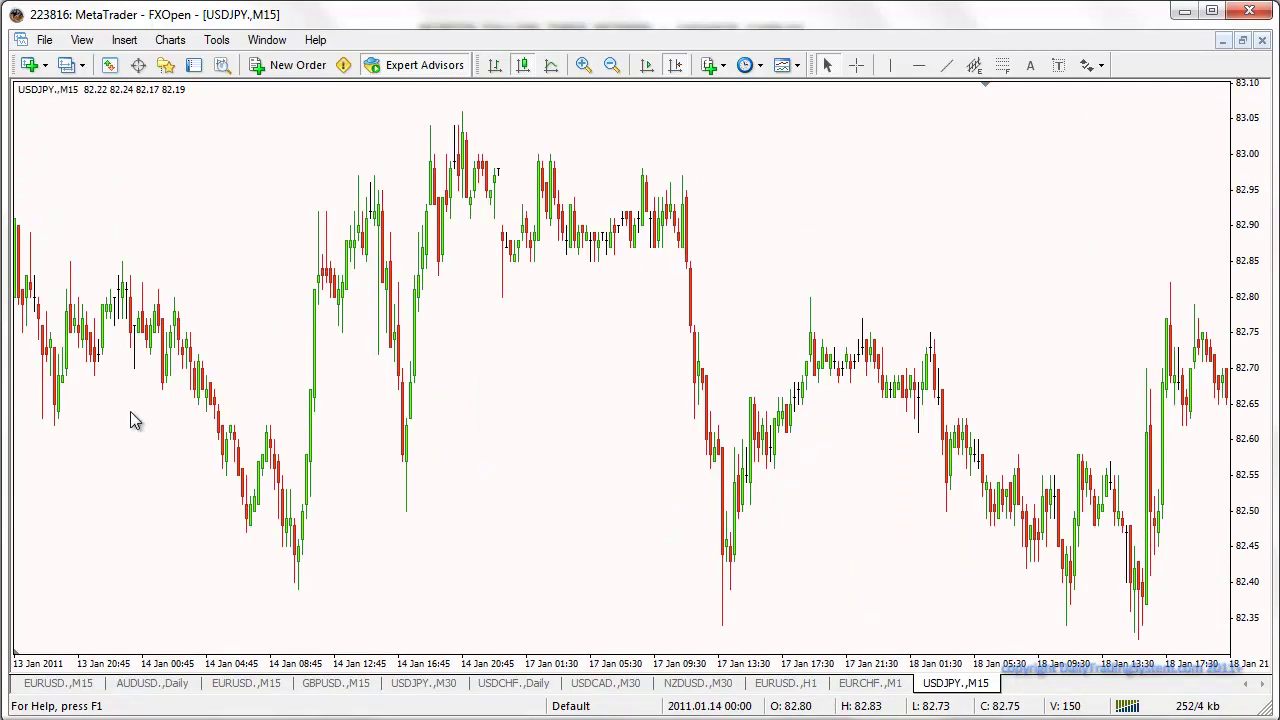
drag(829, 414, 486, 420)
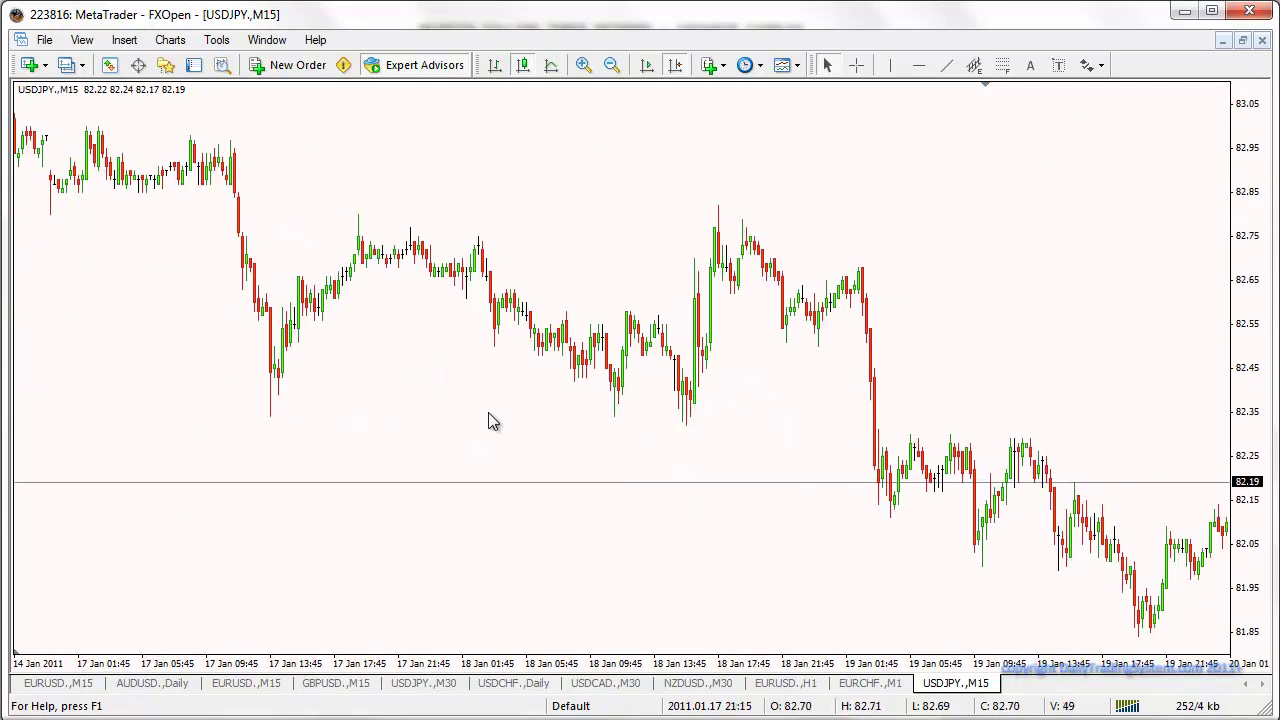
drag(800, 414, 258, 410)
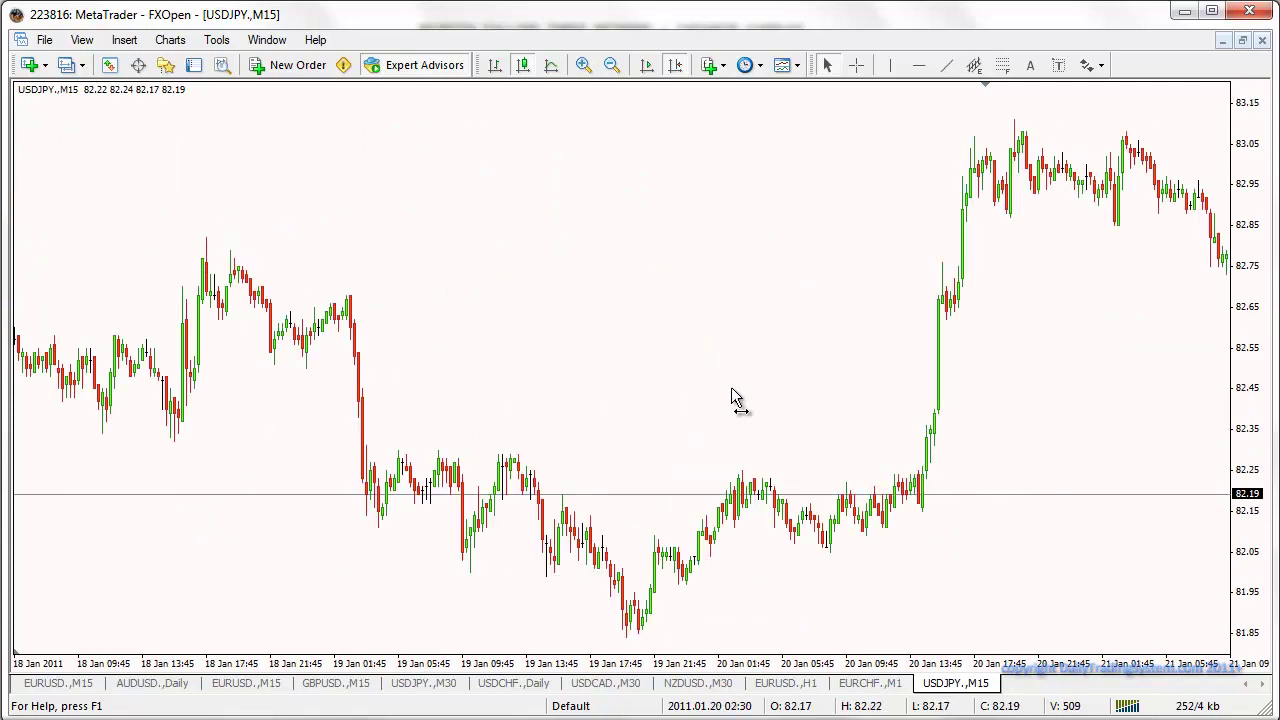
drag(733, 397, 143, 392)
drag(855, 400, 280, 389)
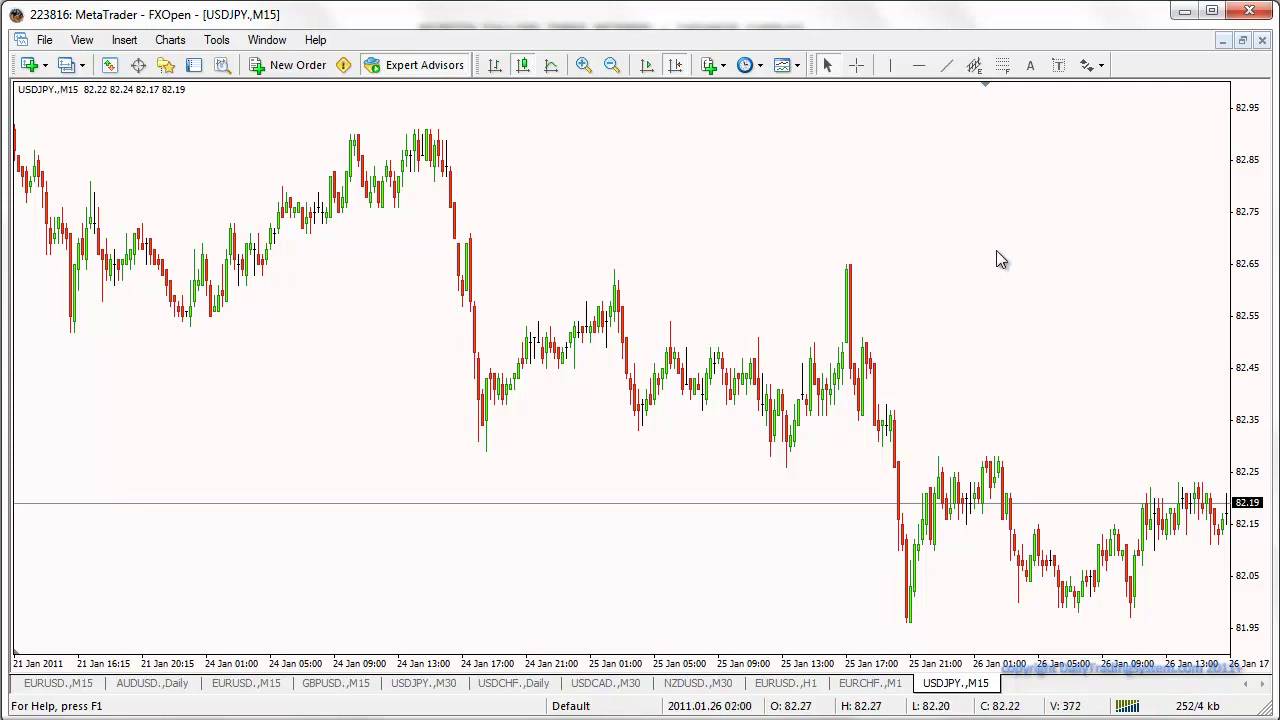
drag(997, 257, 509, 277)
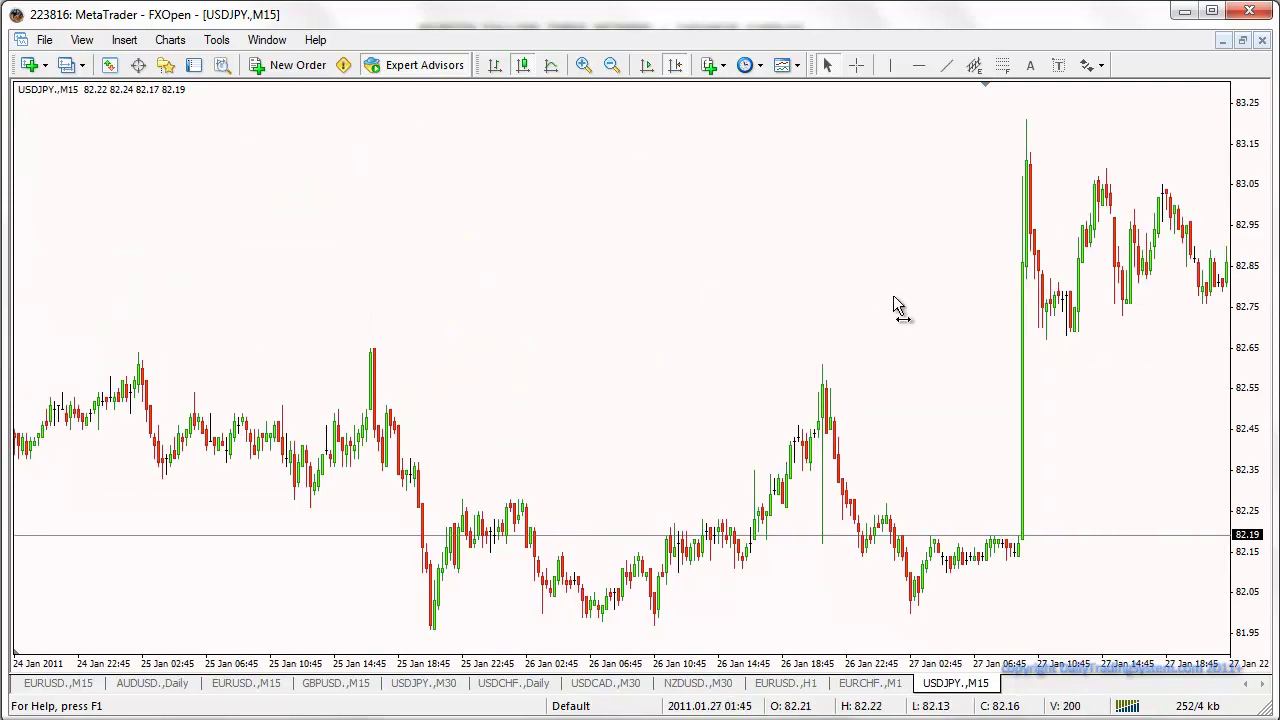
drag(787, 290, 329, 300)
drag(1041, 299, 572, 312)
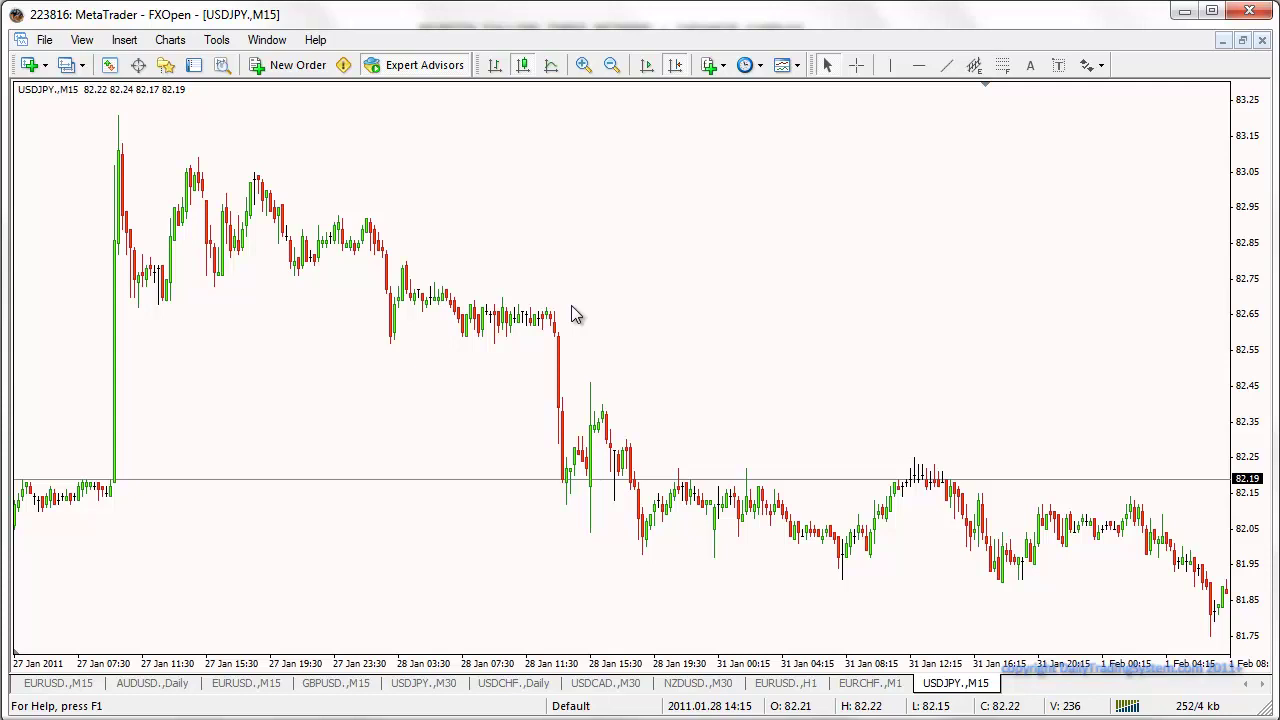
drag(877, 331, 428, 326)
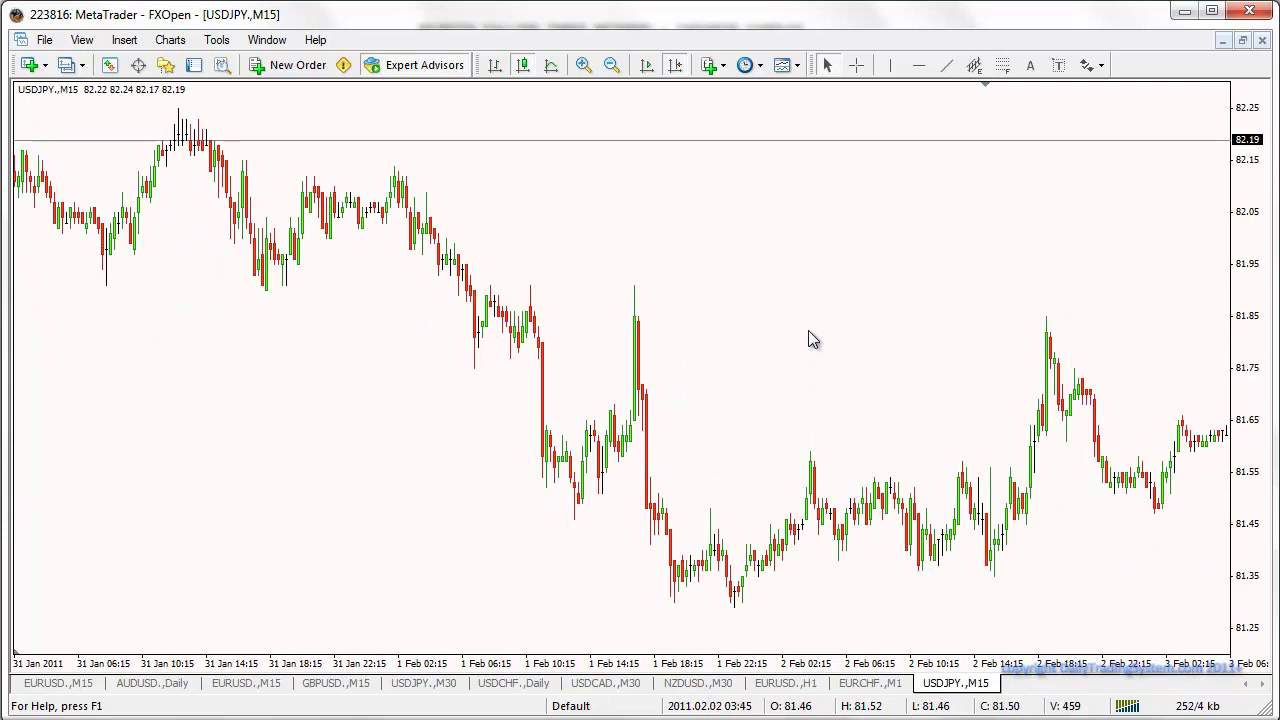
drag(889, 331, 608, 323)
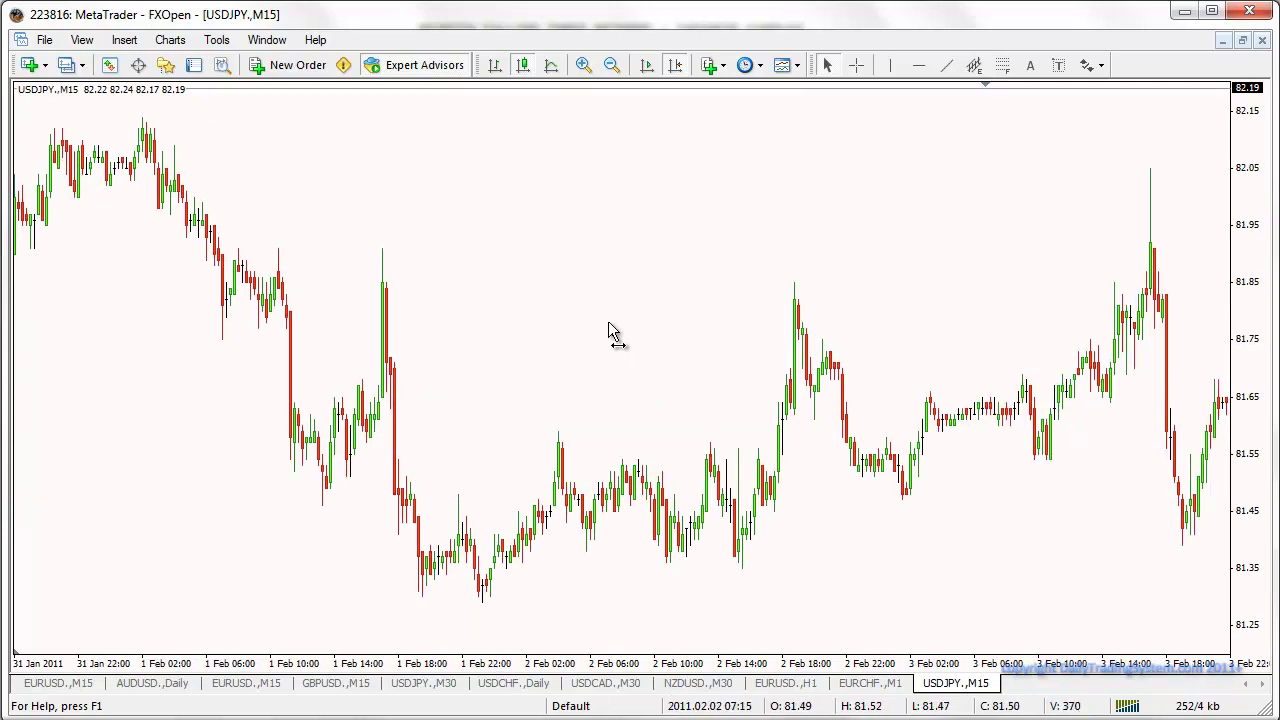
drag(965, 318, 643, 334)
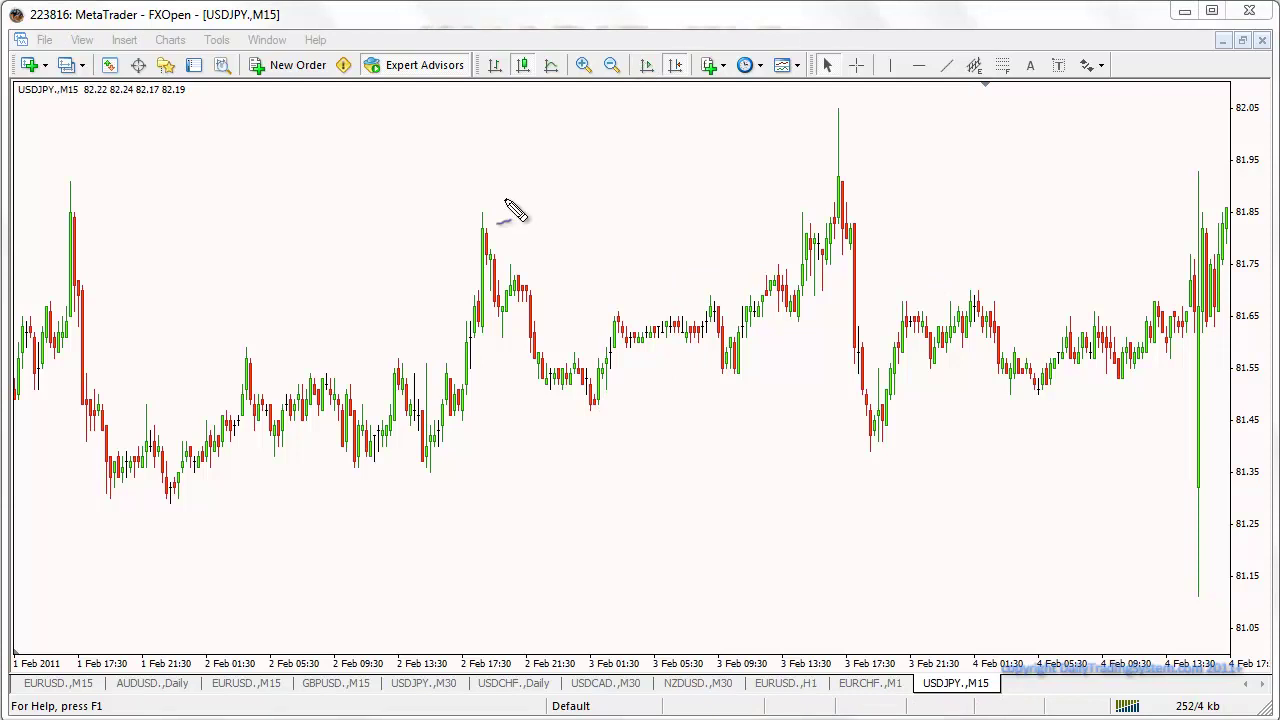
Draw a red descending series of strokes ending in a long red candle with wicks, without keeping the initial blue strokes.
mouse_move(106, 120)
mouse_down()
mouse_move(106, 157)
mouse_move(164, 262)
mouse_up()
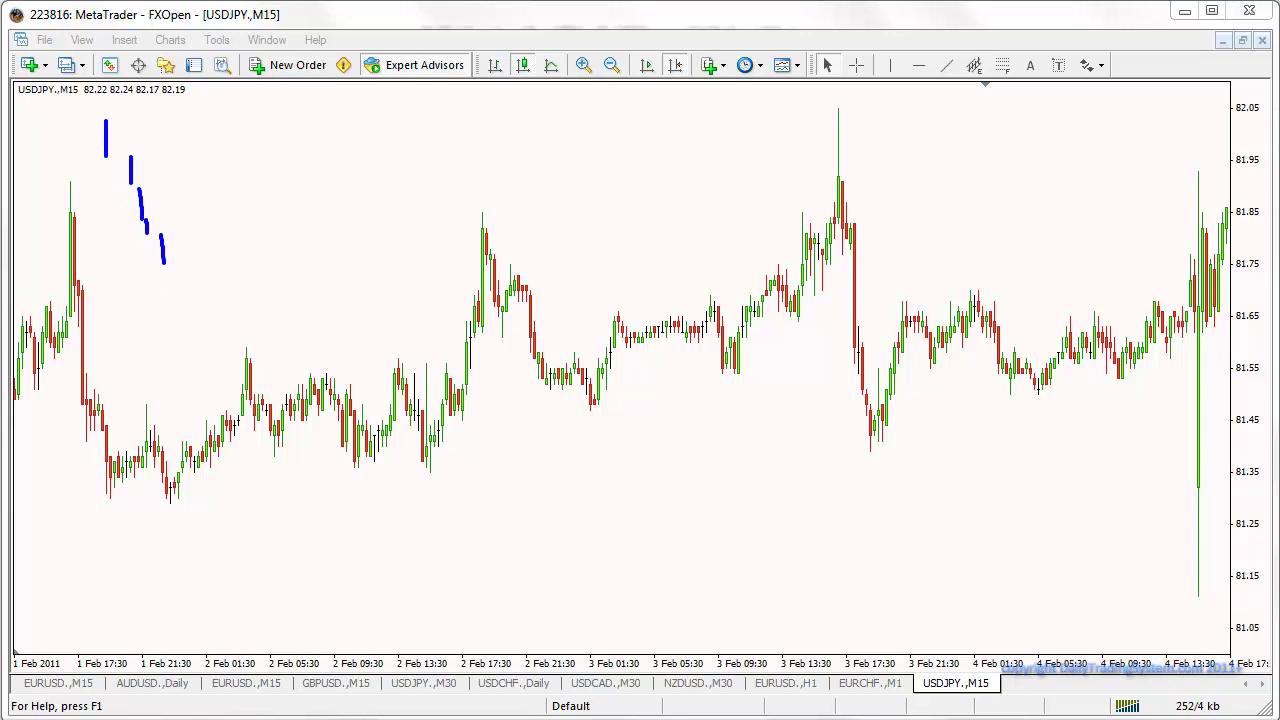
key(Escape)
drag(140, 139, 140, 165)
drag(152, 170, 174, 256)
mouse_move(176, 262)
mouse_down()
mouse_move(180, 281)
mouse_move(213, 285)
mouse_move(196, 340)
mouse_up()
drag(220, 299, 206, 349)
drag(204, 284, 203, 268)
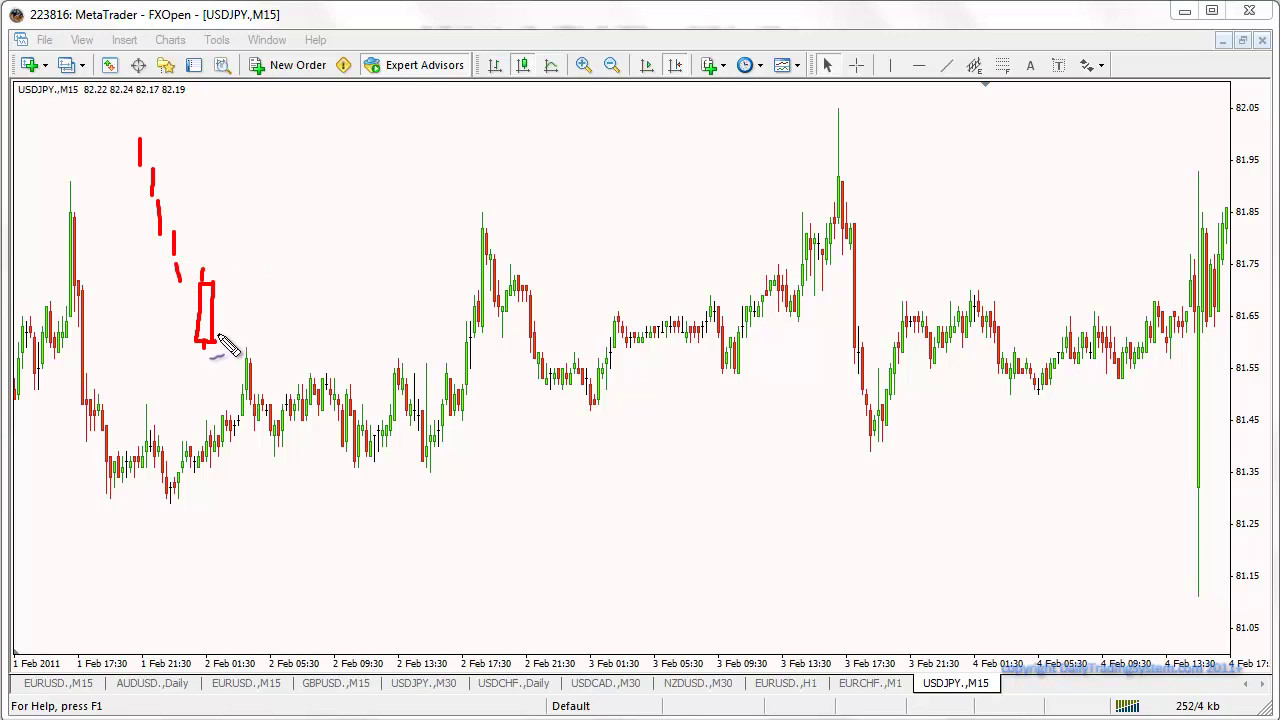
Add three small rising blue candles and a long red candle after the first one, with a horizontal red line at its low.
mouse_move(223, 343)
mouse_down()
mouse_move(240, 350)
mouse_move(271, 294)
mouse_move(260, 309)
mouse_up()
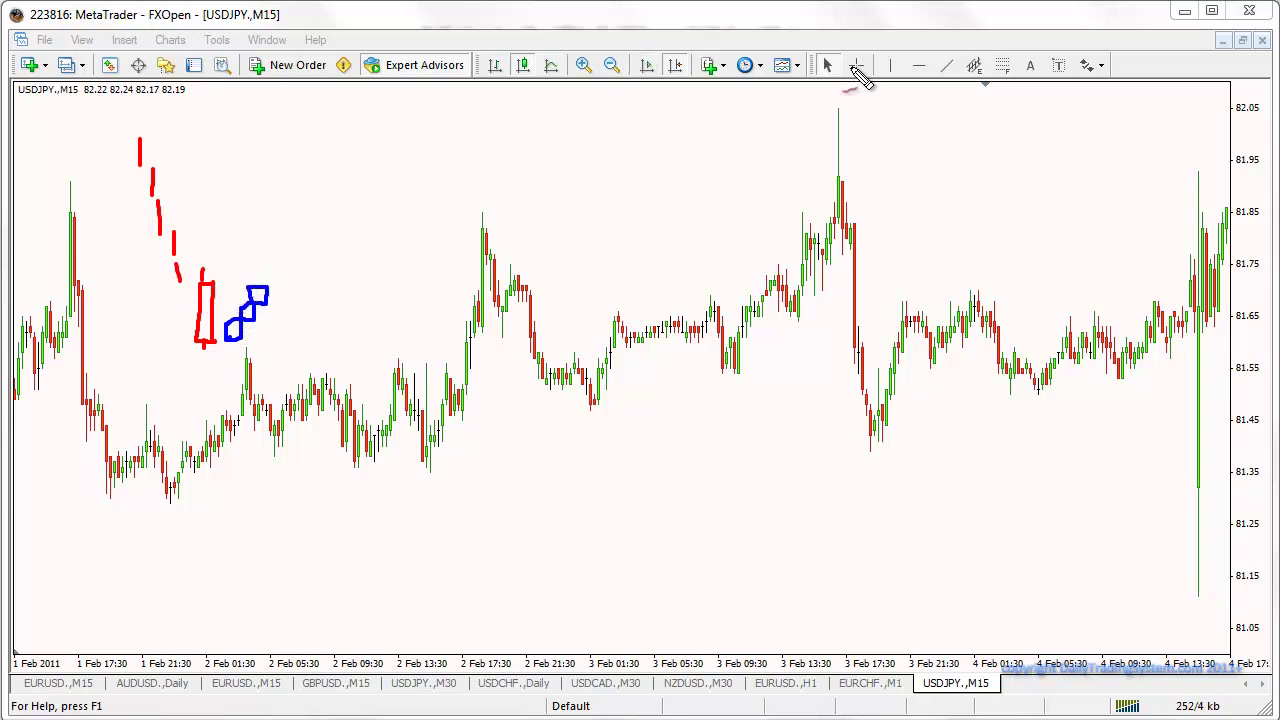
mouse_move(274, 288)
mouse_down()
mouse_move(275, 364)
mouse_move(293, 366)
mouse_move(295, 292)
mouse_move(277, 289)
mouse_up()
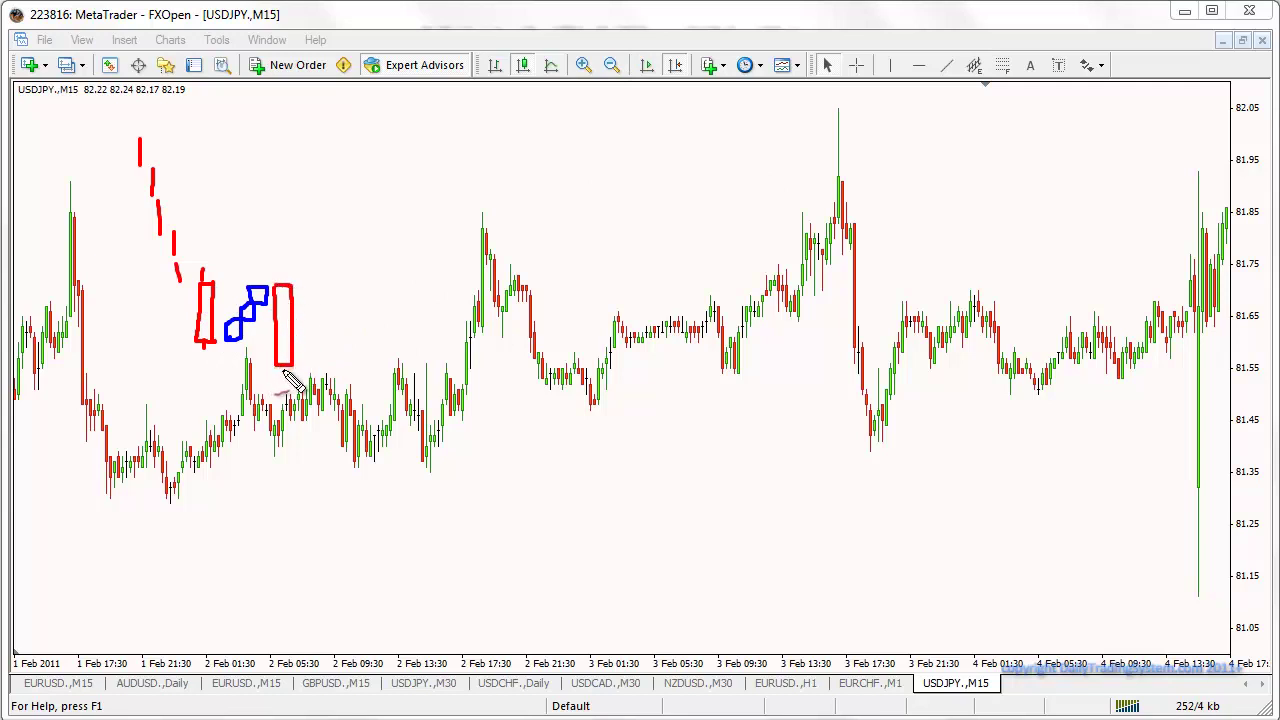
mouse_move(283, 372)
mouse_down()
mouse_move(284, 385)
mouse_move(184, 384)
mouse_up()
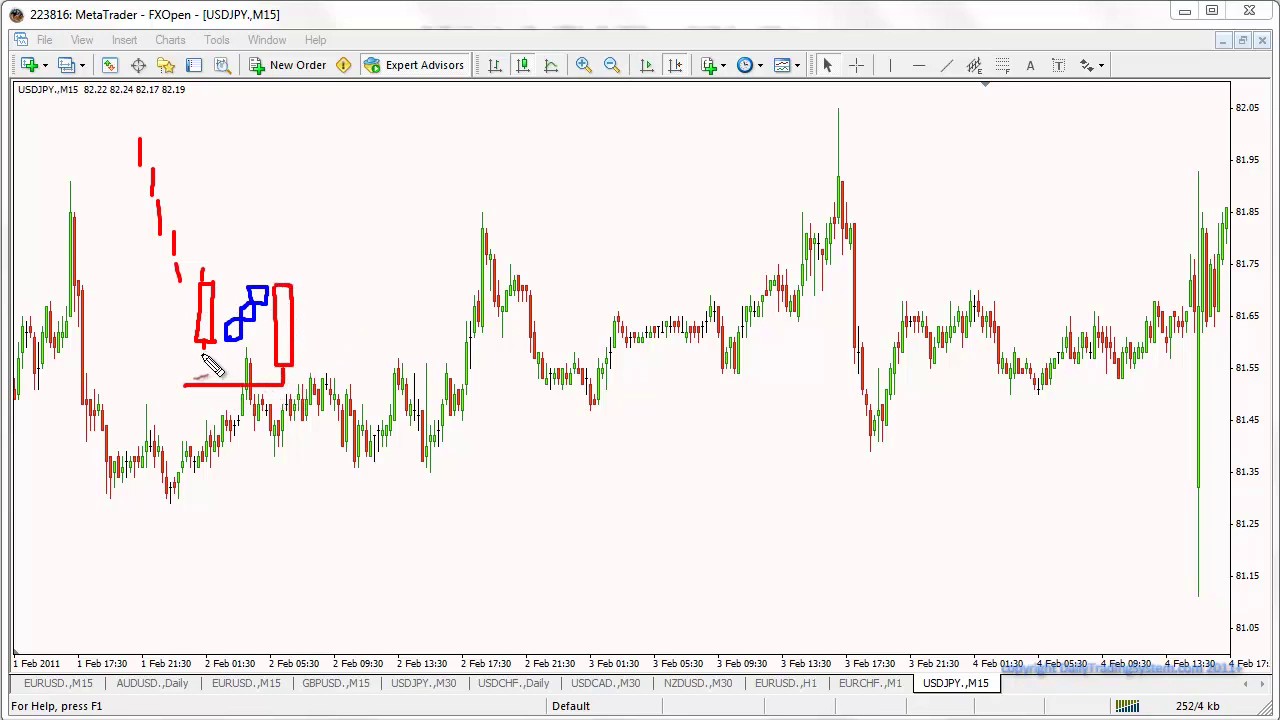
Annotate the sketched pattern with a red diagonal beside the blue candles, a downward arrow after the last candle and a wide curve above.
drag(274, 300, 243, 342)
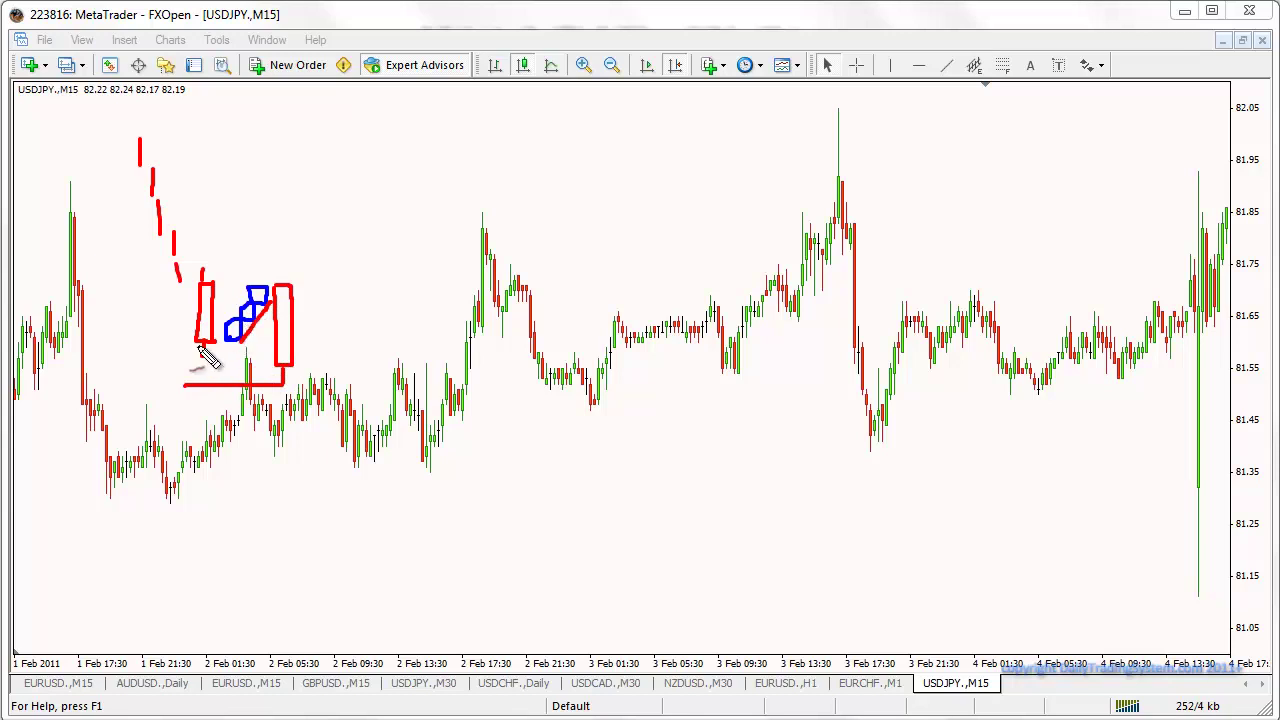
click(203, 353)
mouse_move(300, 365)
mouse_down()
mouse_move(307, 405)
mouse_move(320, 390)
mouse_up()
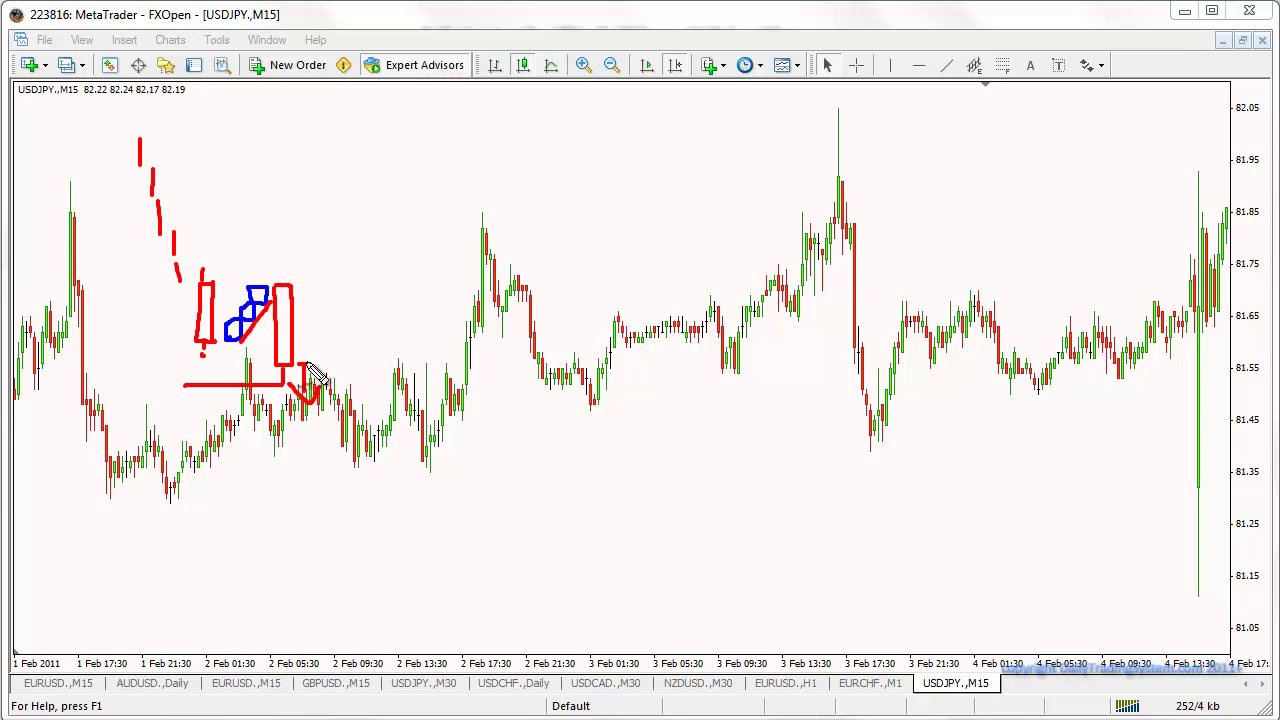
mouse_move(184, 167)
mouse_down()
mouse_move(298, 174)
mouse_move(222, 242)
mouse_up()
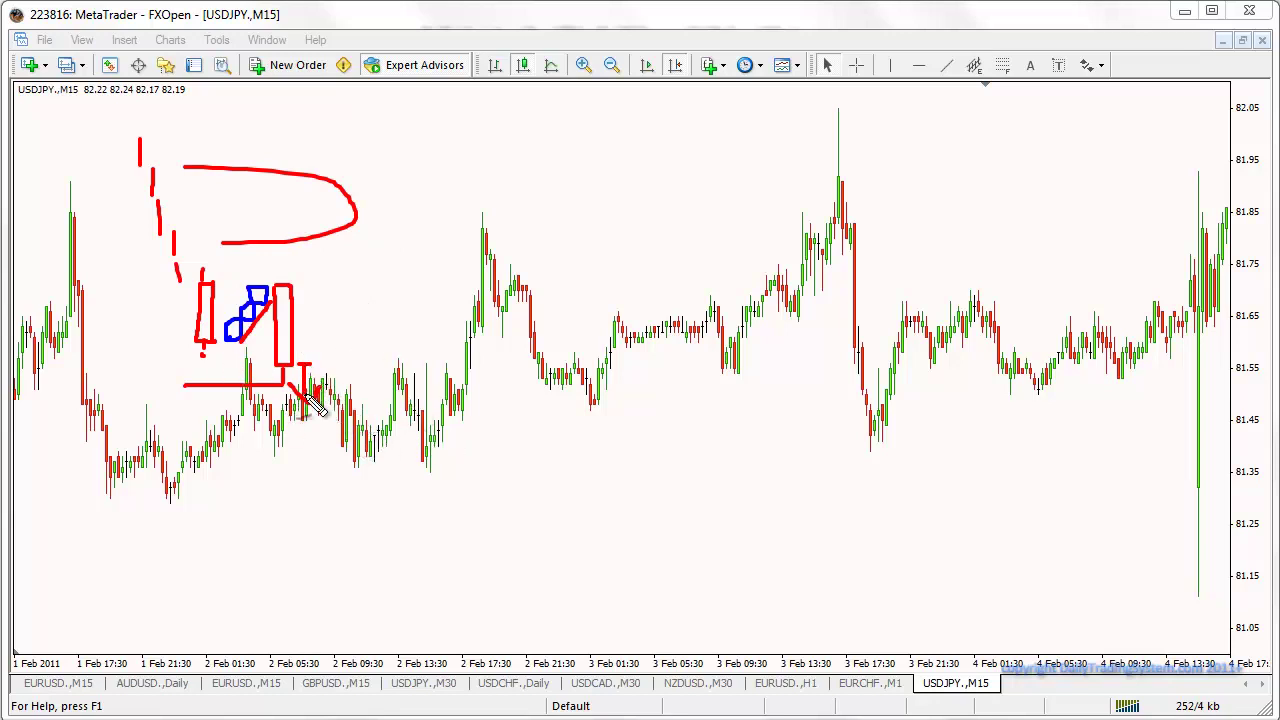
drag(683, 390, 697, 386)
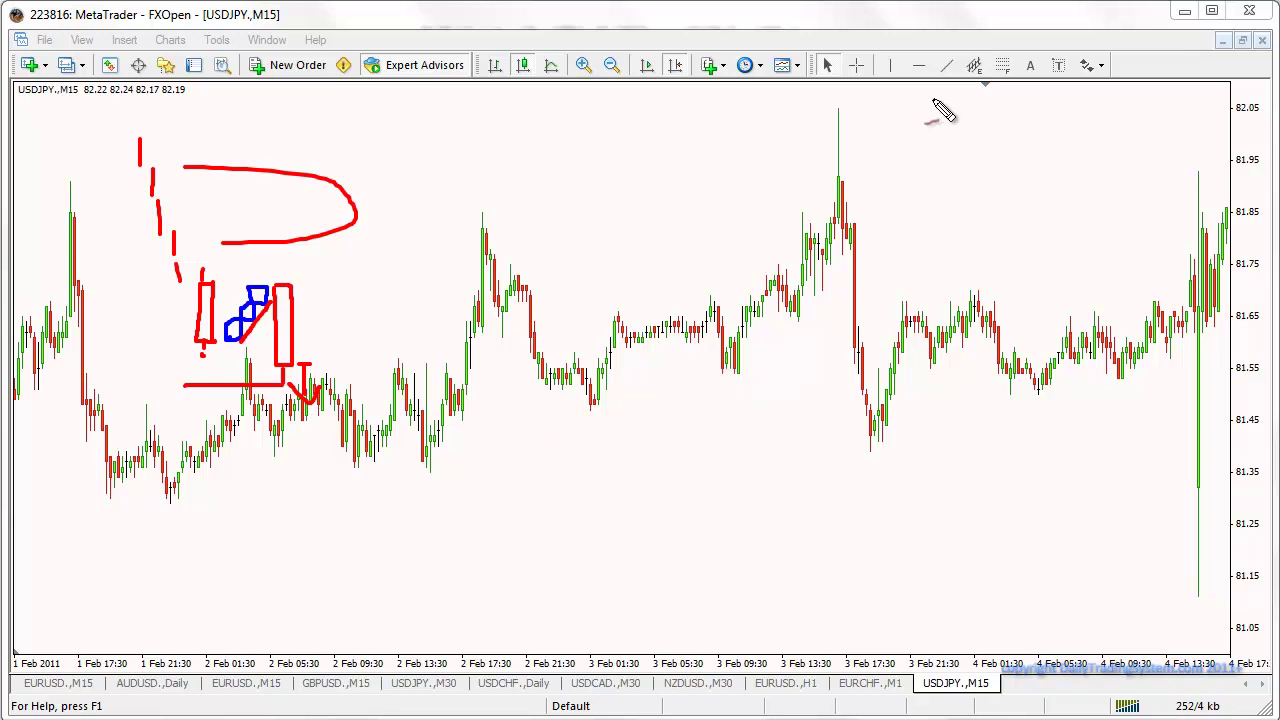